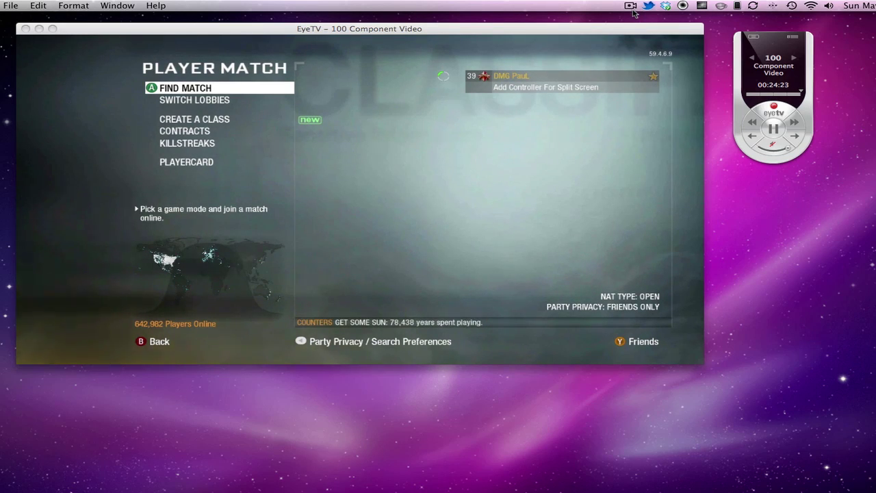
drag(532, 32, 522, 28)
mouse_move(559, 296)
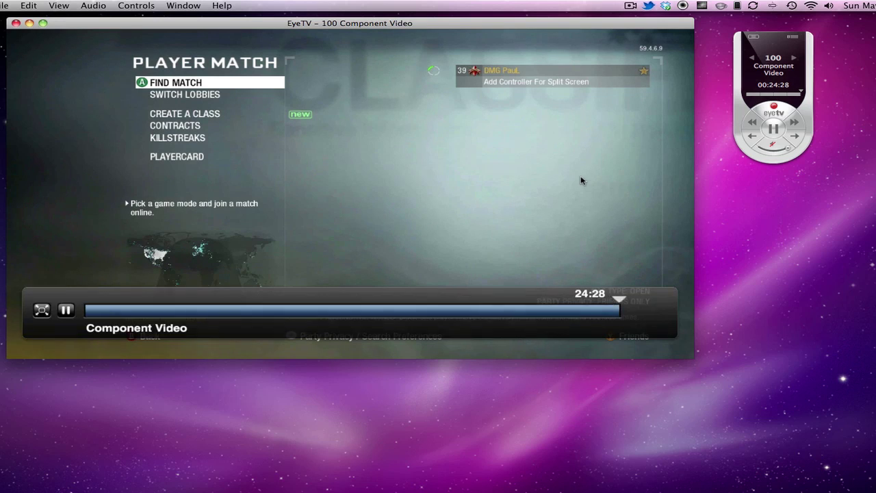
click(785, 144)
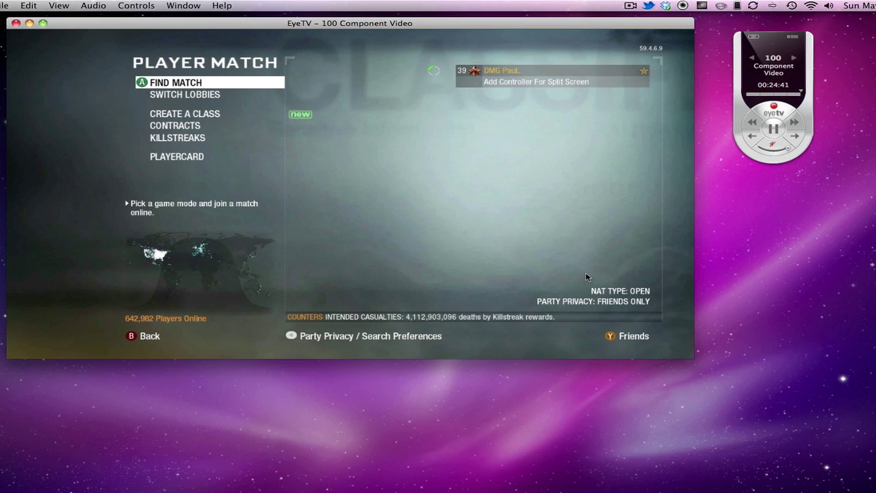
click(558, 230)
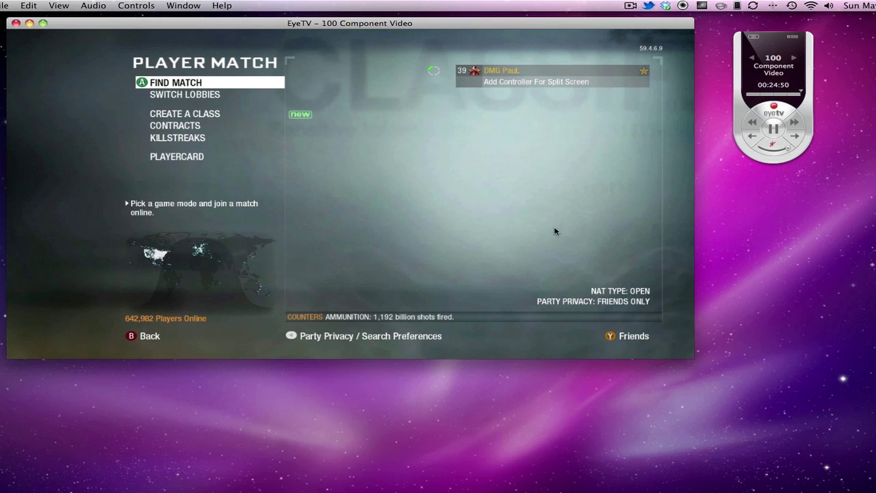
drag(428, 13, 438, 10)
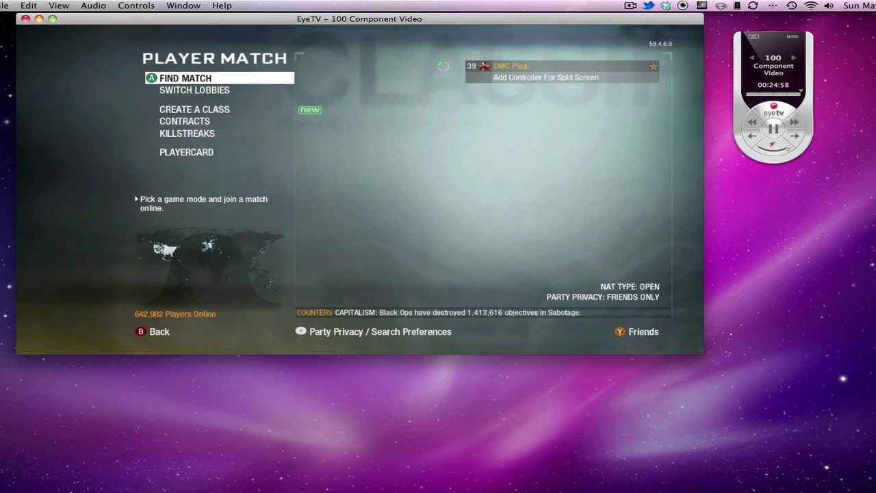
Scrub the live video buffer back to about 18:57 and return to the latest point.
mouse_move(600, 318)
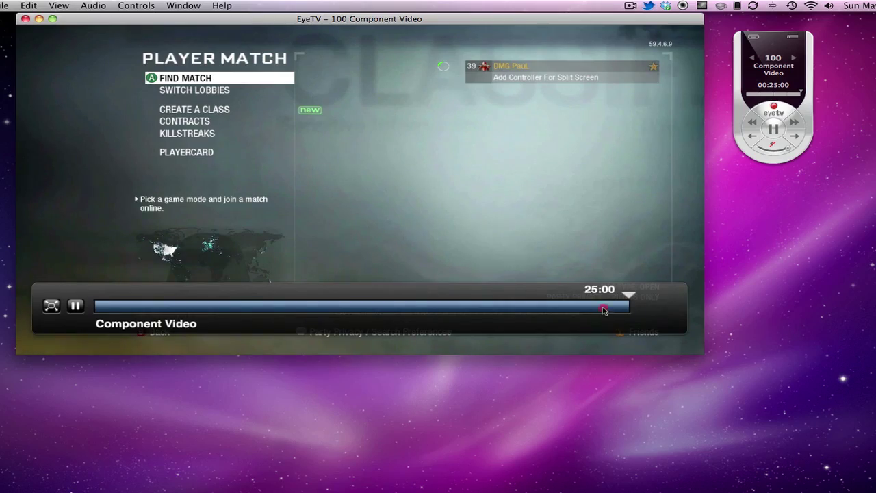
drag(604, 306, 497, 305)
key(space)
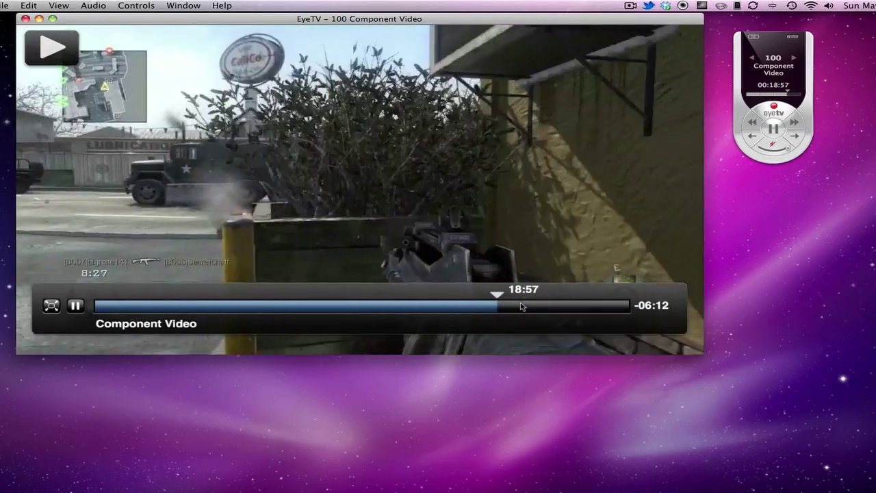
drag(498, 305, 631, 312)
click(630, 312)
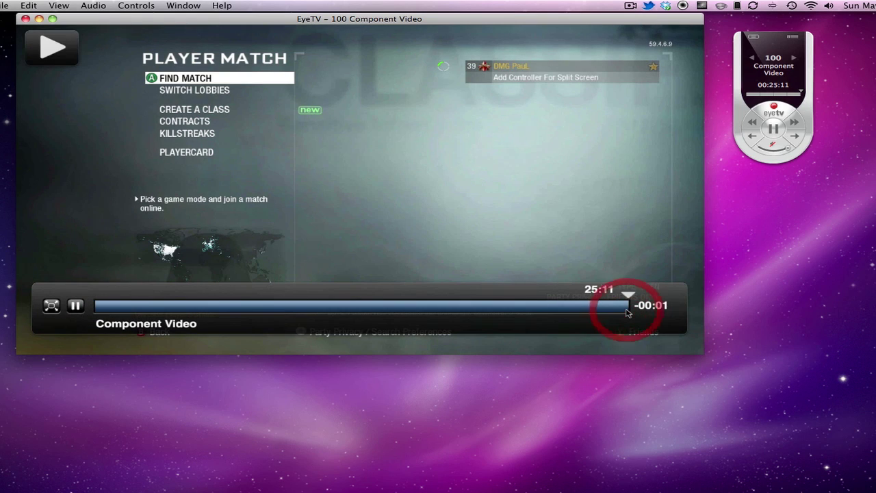
click(506, 180)
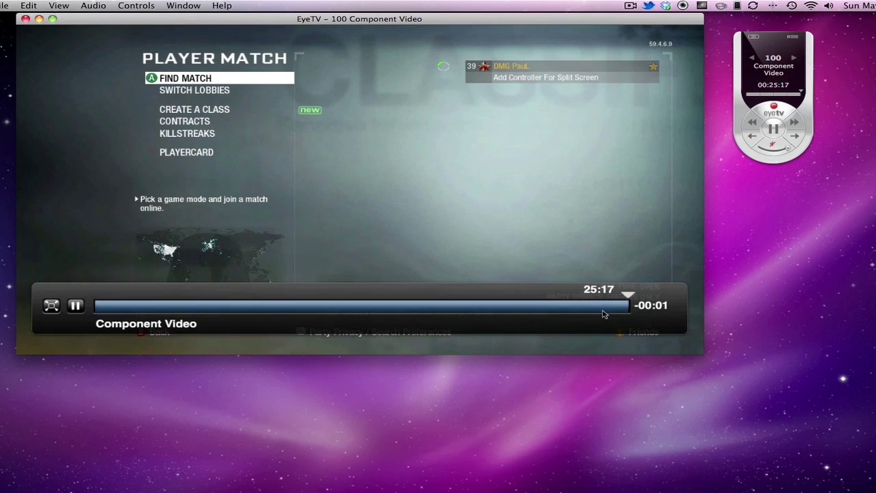
Start a recording from the Convoy Team Deathmatch intro at about 18:10 in the buffer and jump ahead to about 00:44.
drag(603, 309, 477, 307)
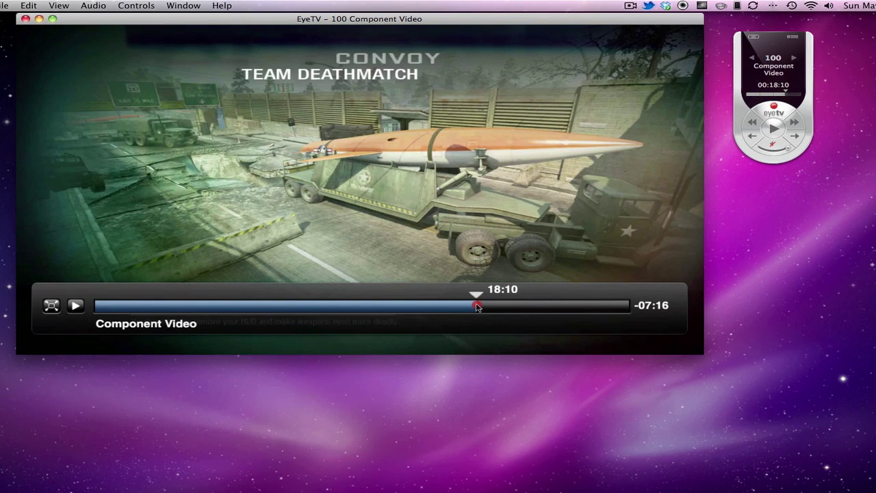
click(477, 307)
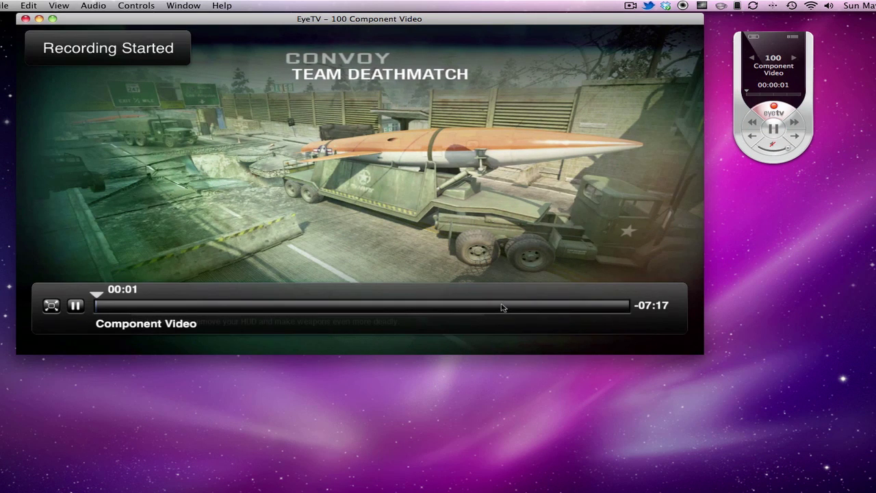
click(149, 312)
click(75, 306)
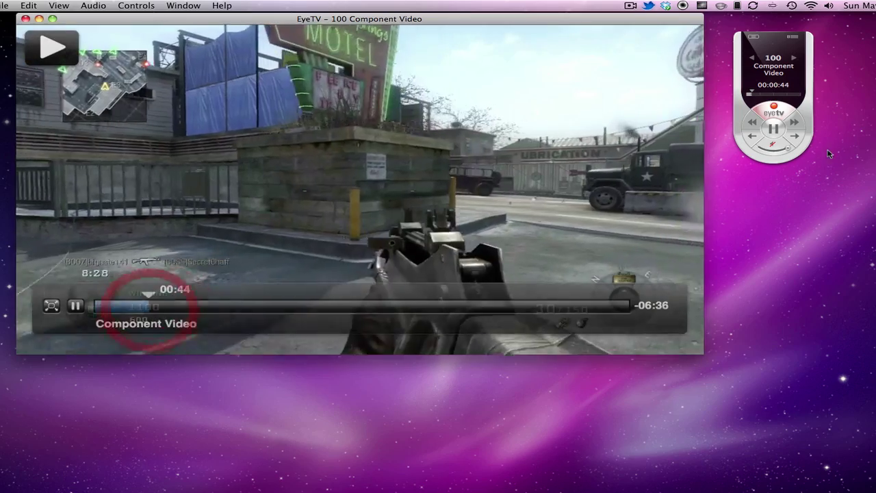
Stop the running recording and return to the live component video.
click(775, 108)
click(778, 110)
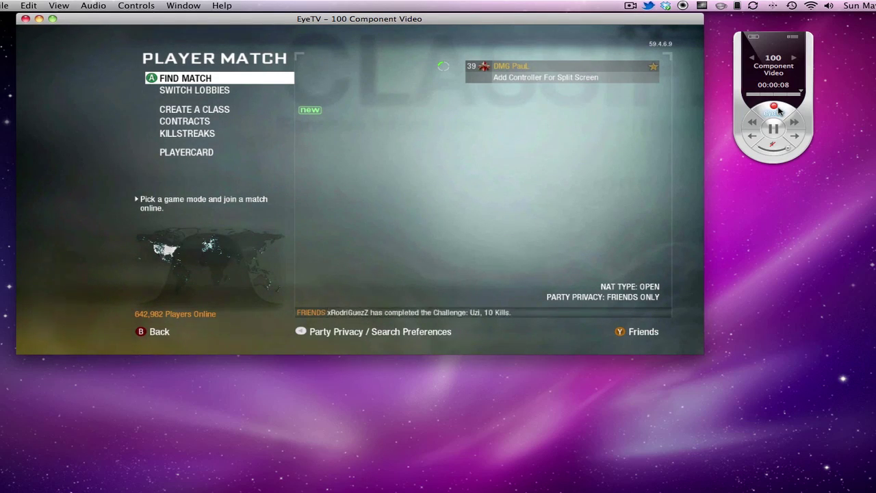
click(485, 101)
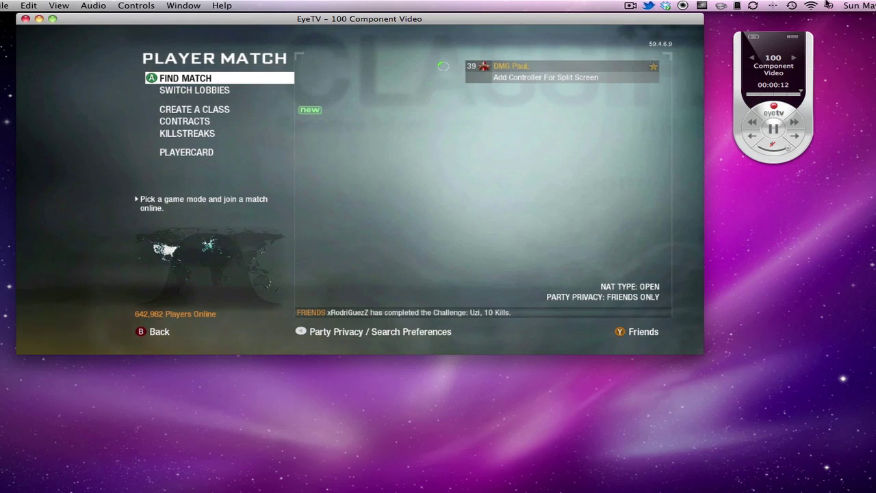
Open the list of saved recordings, look through it, and bring its window in front of the live video.
click(791, 40)
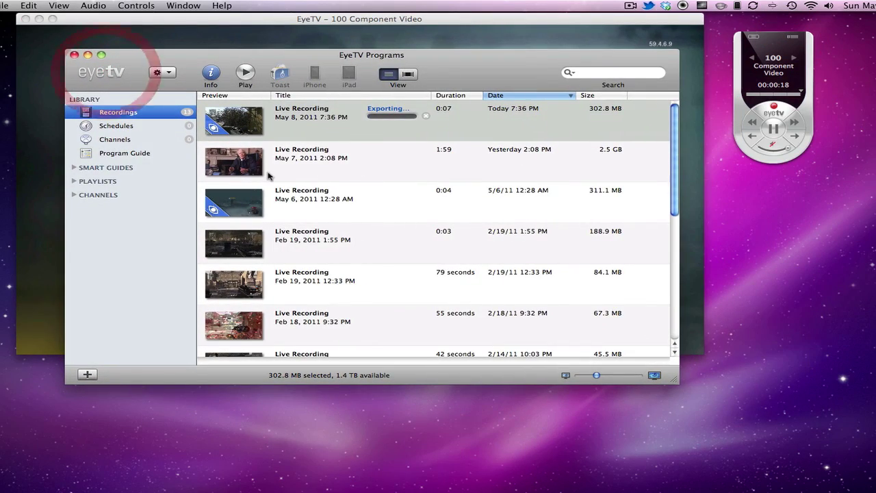
scroll(268, 176, down, 10)
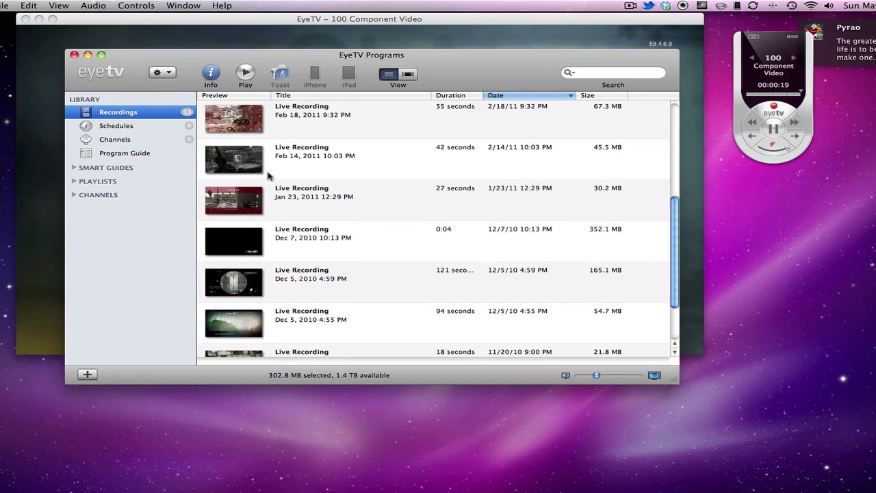
scroll(267, 176, up, 10)
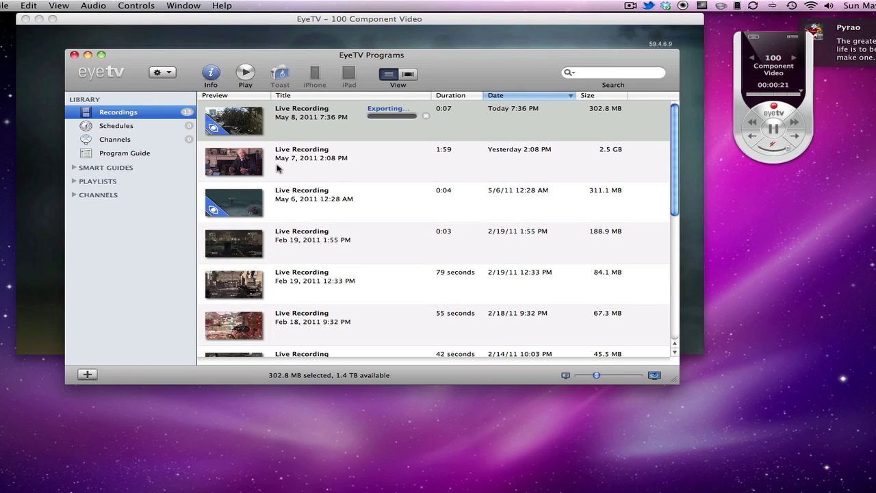
drag(483, 52, 479, 119)
click(470, 92)
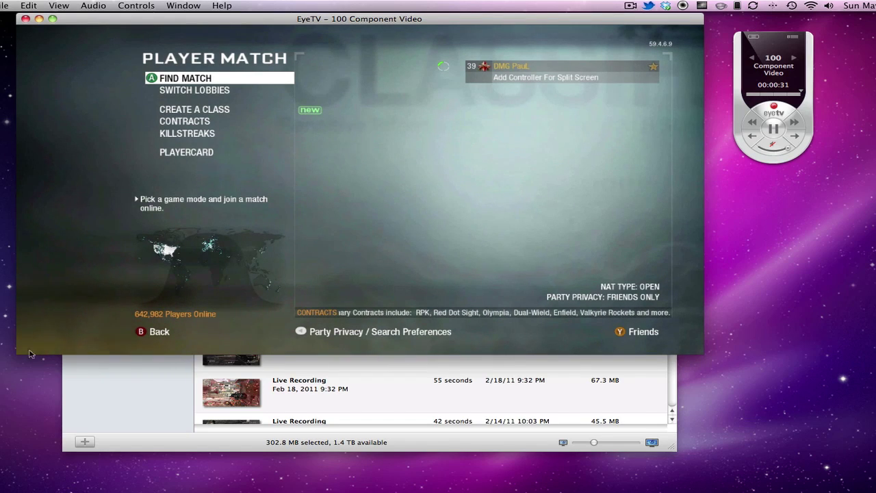
click(102, 399)
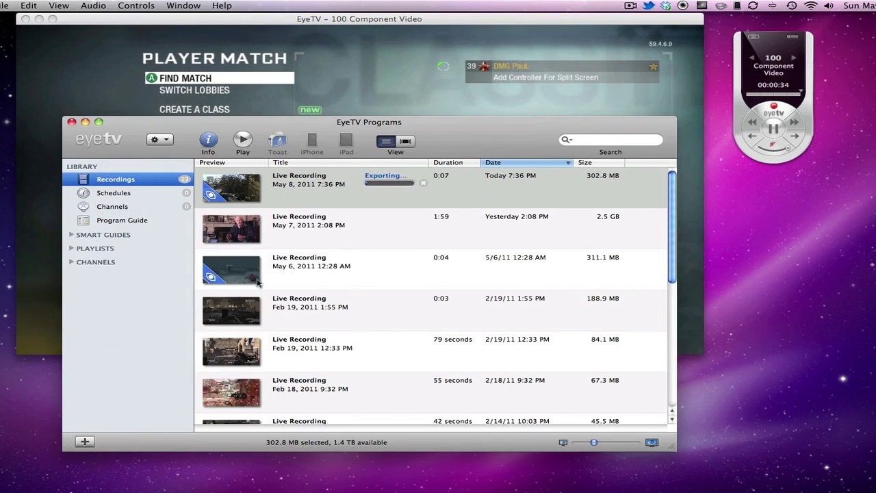
Play the 55-second recording from Feb 18, 2011 9:32 PM from its beginning and open it in the editor.
scroll(334, 307, down, 2)
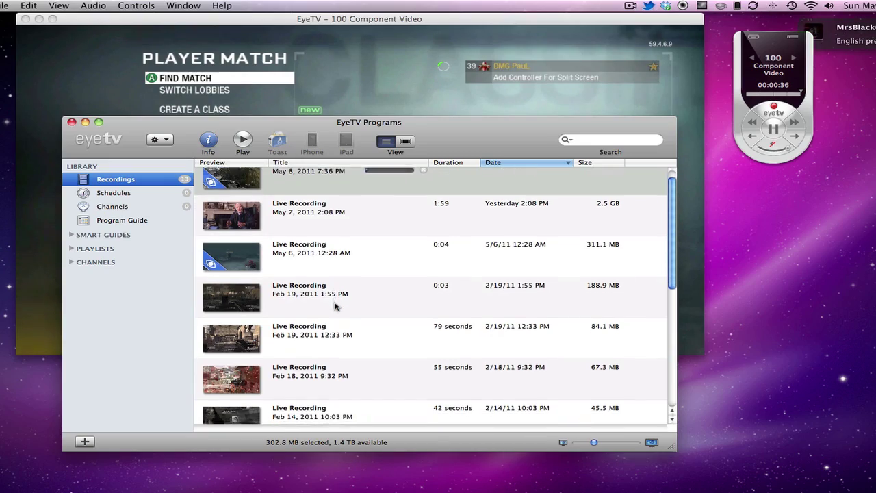
click(317, 365)
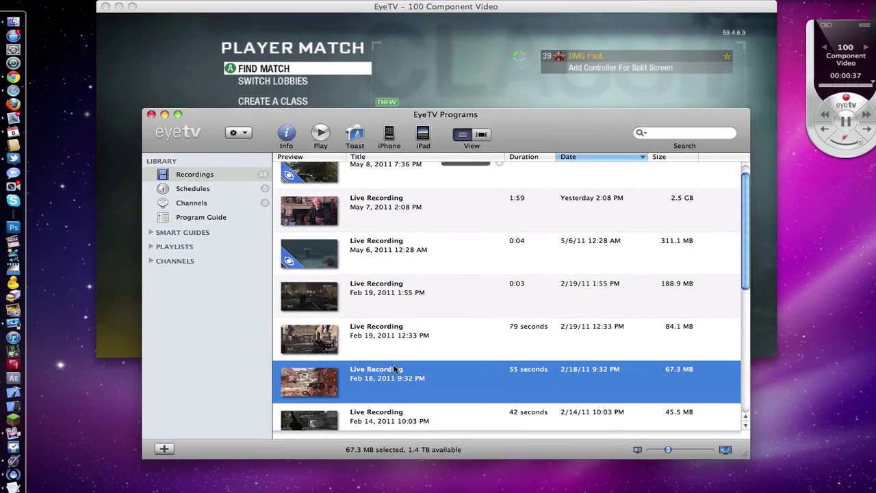
key(Return)
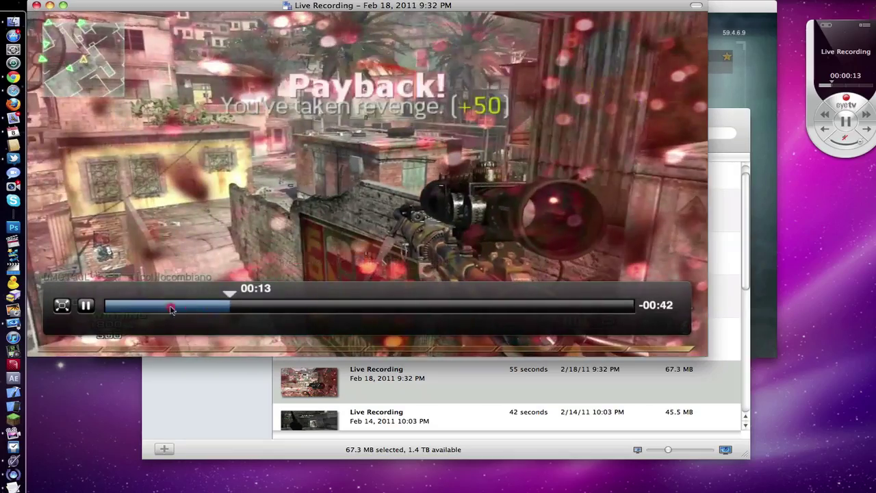
drag(171, 310, 107, 306)
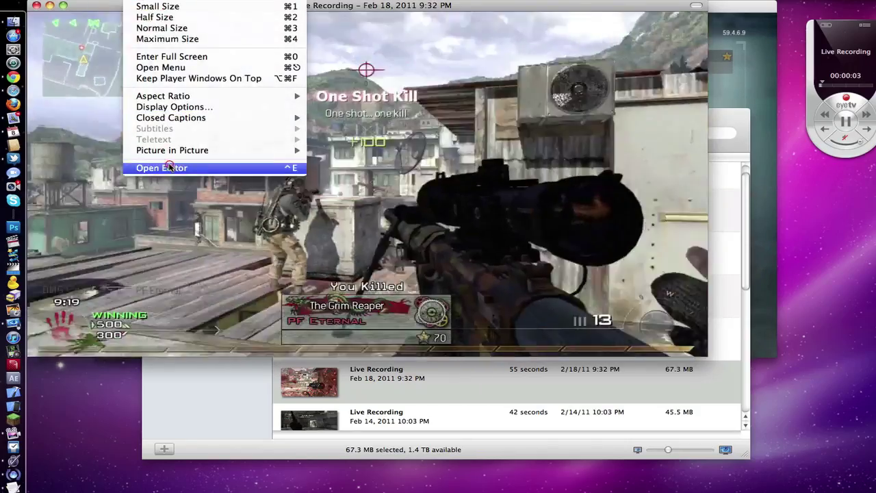
click(162, 168)
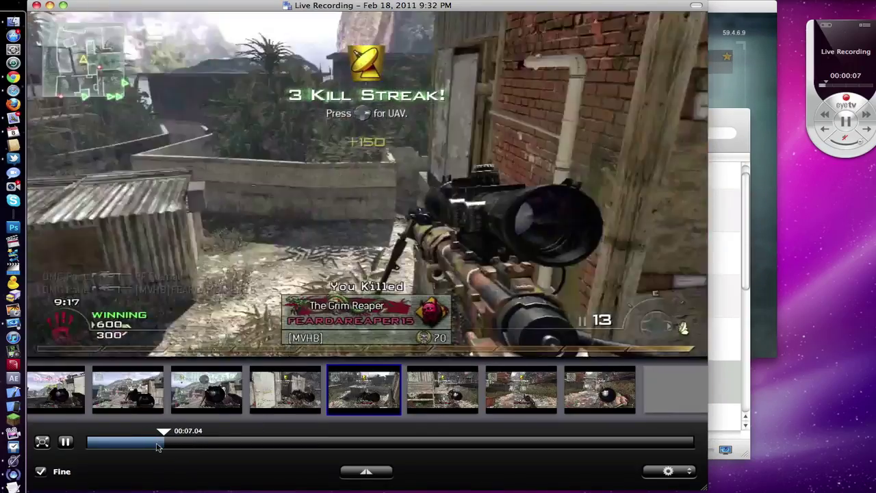
Mark a clip in the recording from about 00:01.03 to 00:20.14 and select it.
drag(158, 446, 94, 442)
click(366, 471)
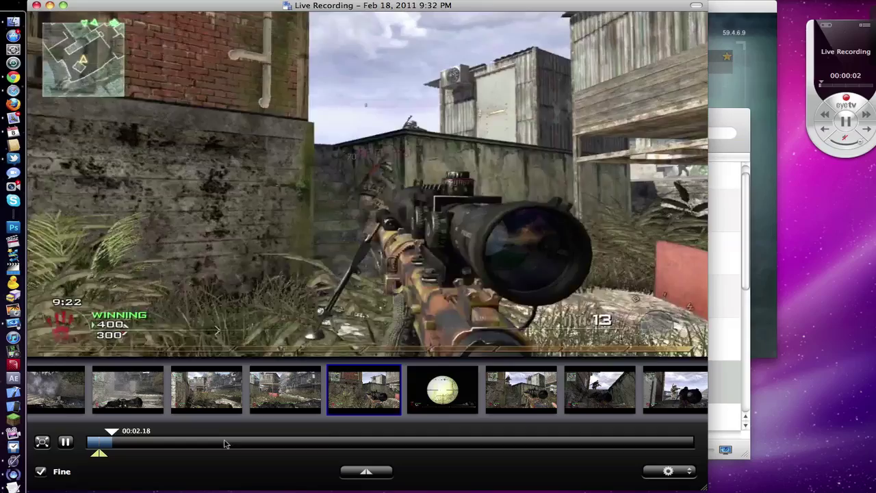
drag(229, 446, 288, 446)
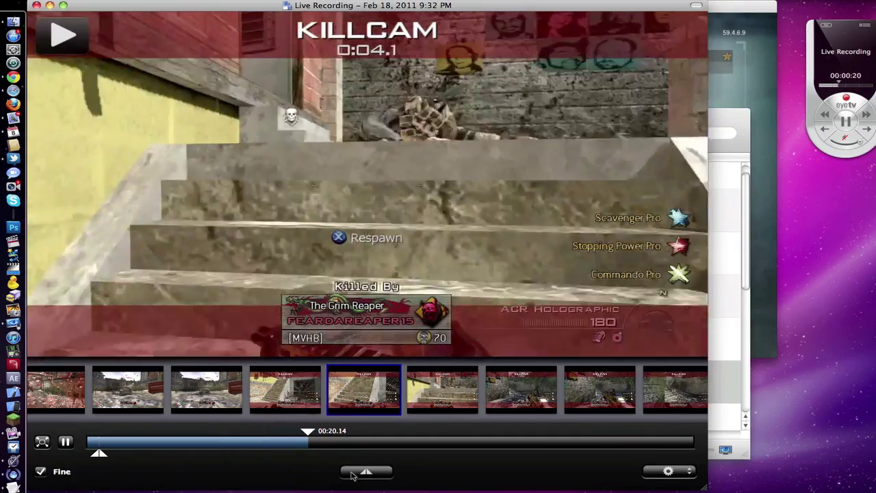
click(347, 469)
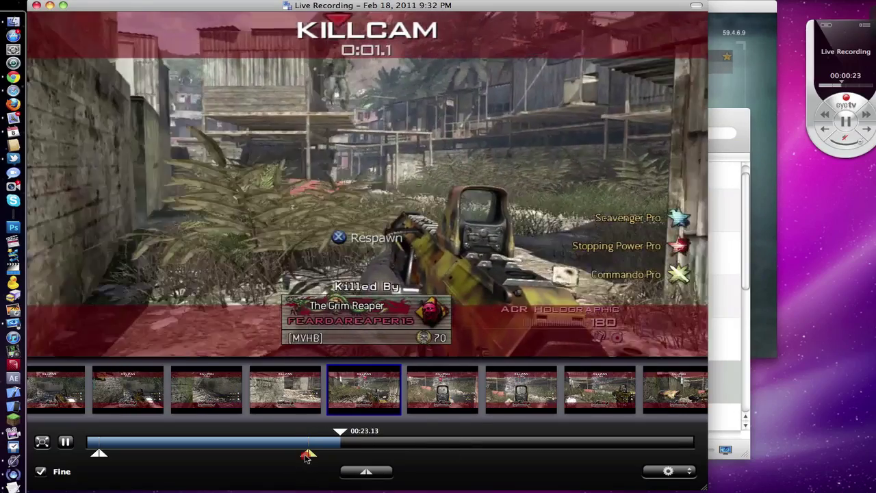
click(217, 457)
drag(216, 457, 99, 453)
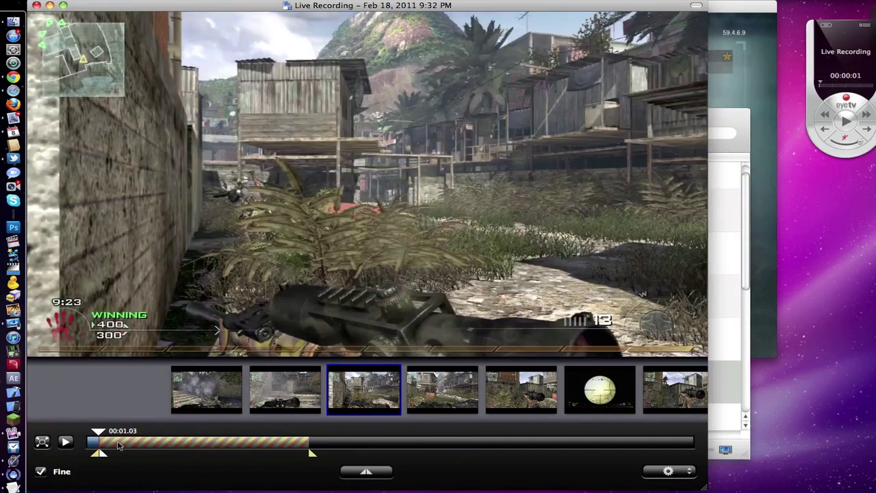
Review all available export formats for the marked clip and cancel the export.
right_click(111, 449)
click(144, 465)
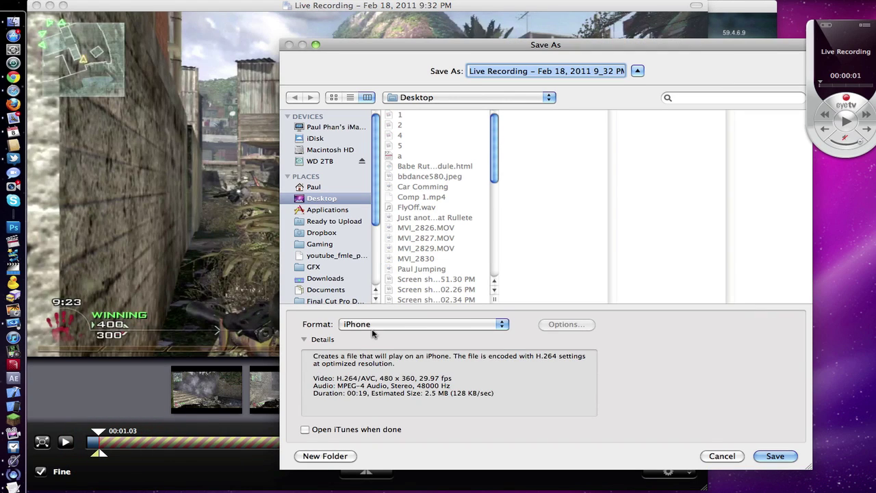
click(372, 334)
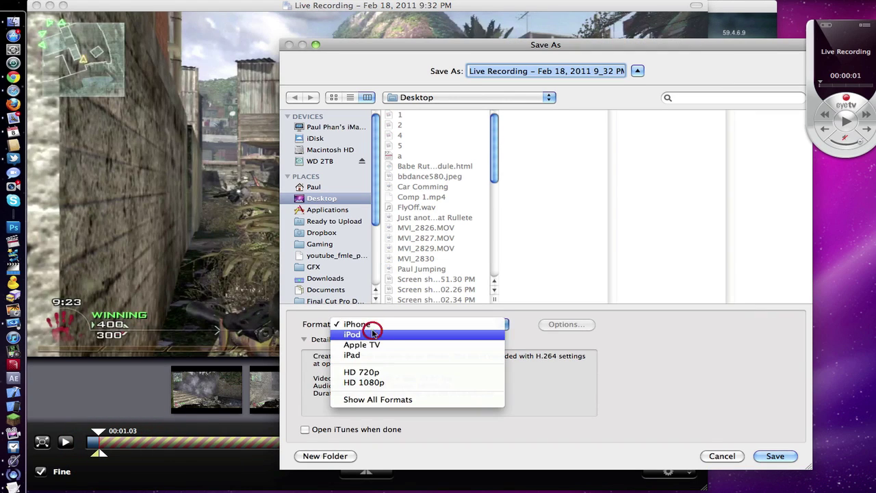
click(370, 400)
click(369, 326)
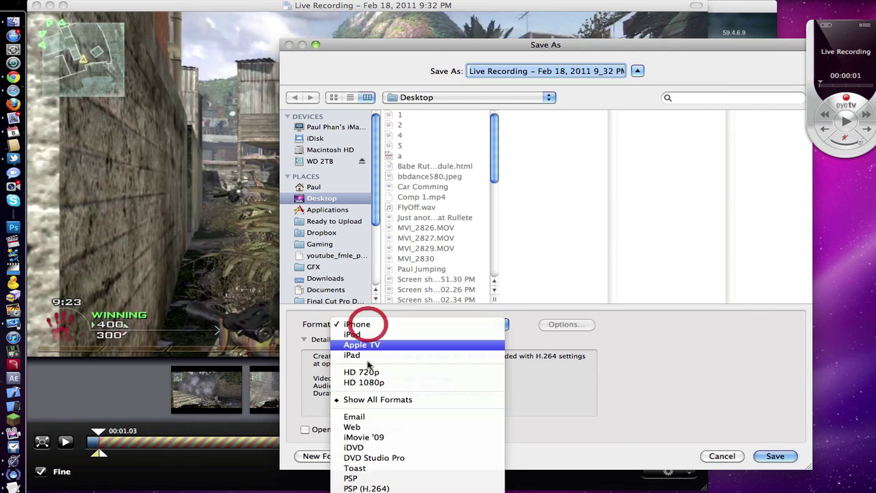
click(605, 422)
click(722, 456)
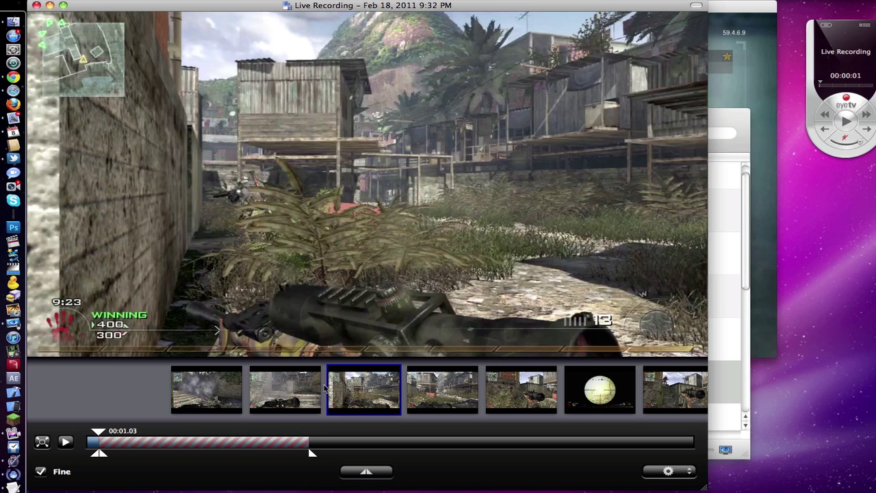
Mark a second clip from about 00:24.03 to 00:33.03, select it, and bring up its clip commands.
drag(341, 443, 356, 444)
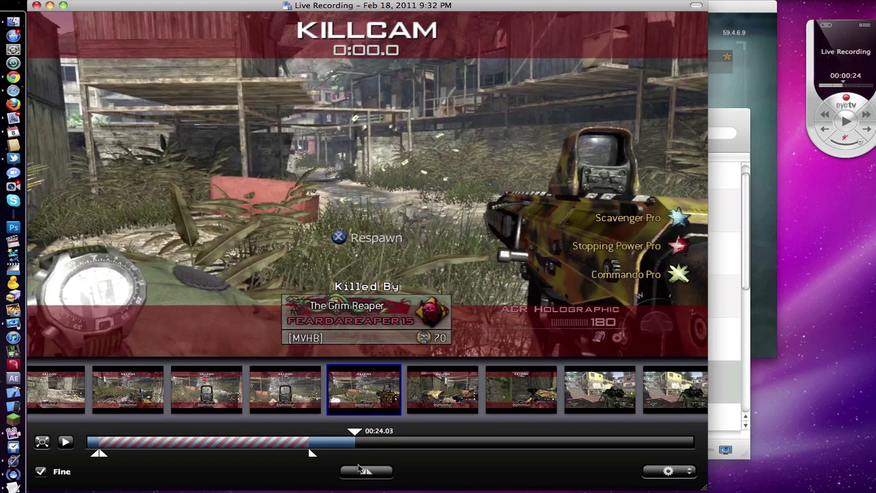
click(366, 471)
click(457, 444)
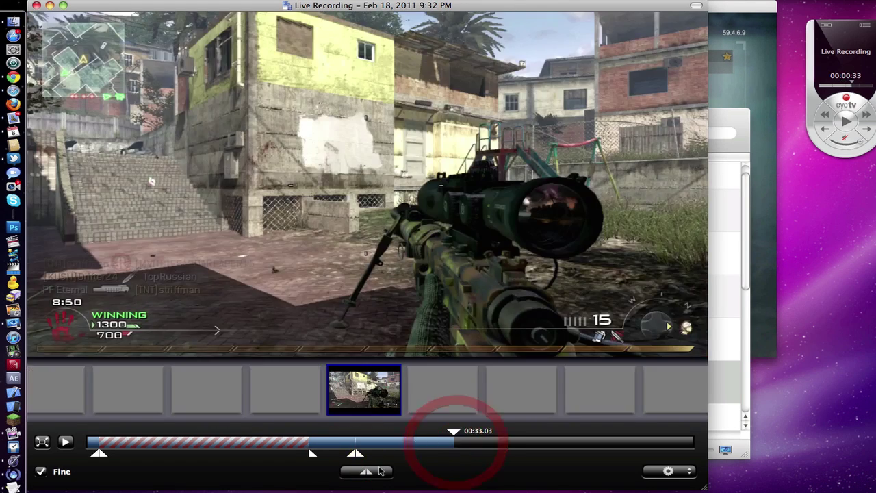
click(366, 471)
click(372, 447)
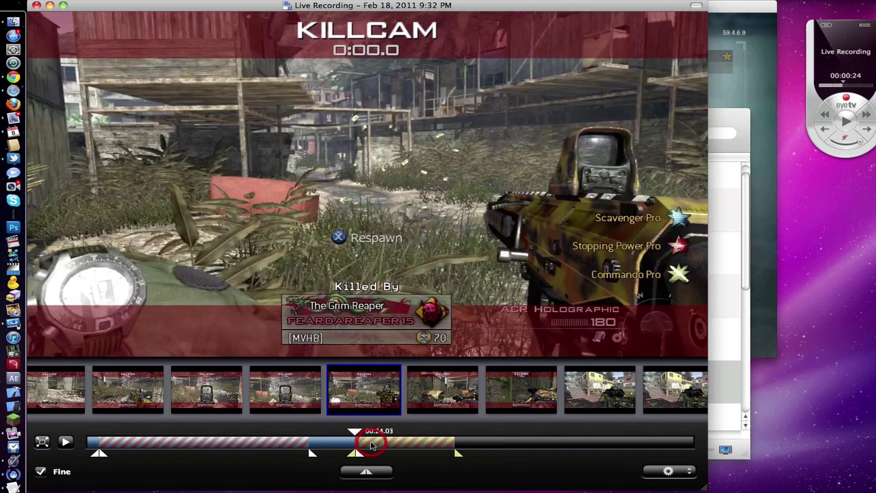
right_click(372, 447)
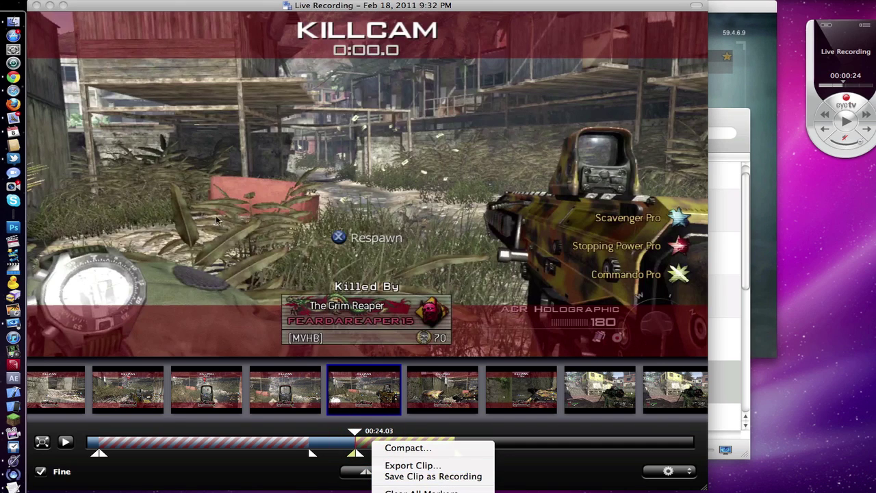
Clear all markers from the Feb 18, 2011 9:32 PM recording and close its editor window.
click(430, 490)
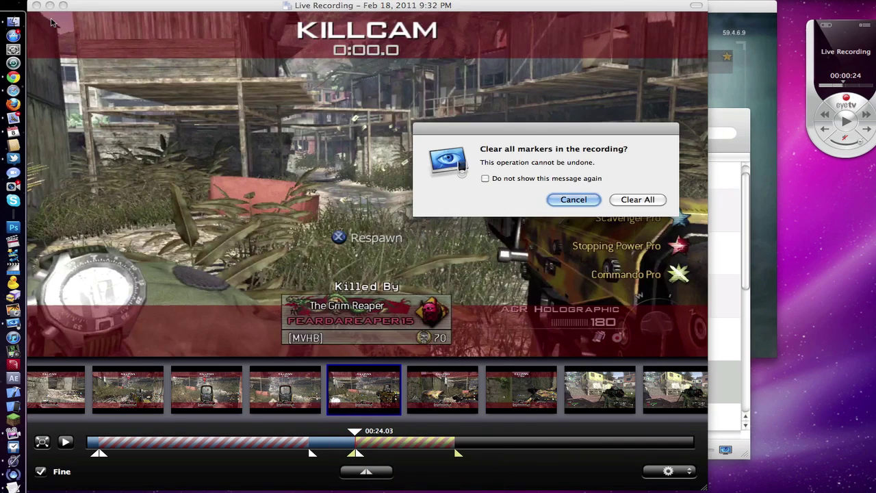
click(637, 199)
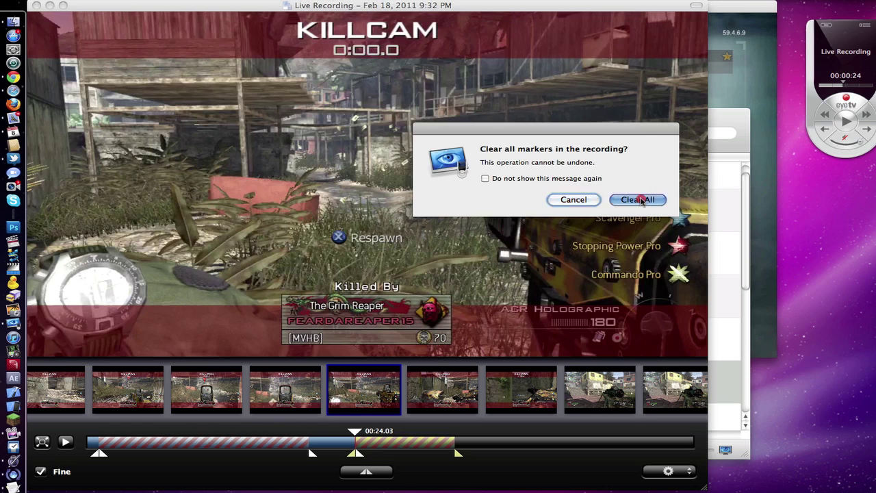
click(36, 5)
Review the export settings for the May 6, 2011 12:28 AM recording, dismiss them, and close the recordings library.
scroll(417, 219, down, 5)
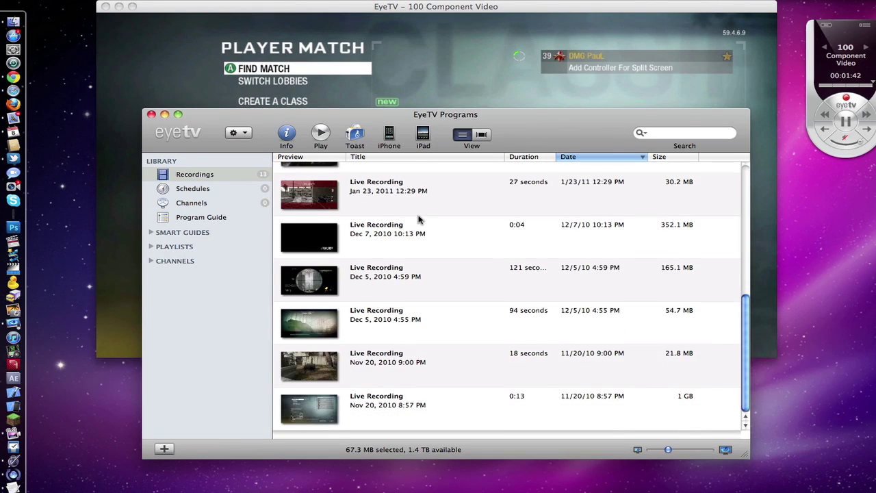
scroll(420, 219, up, 5)
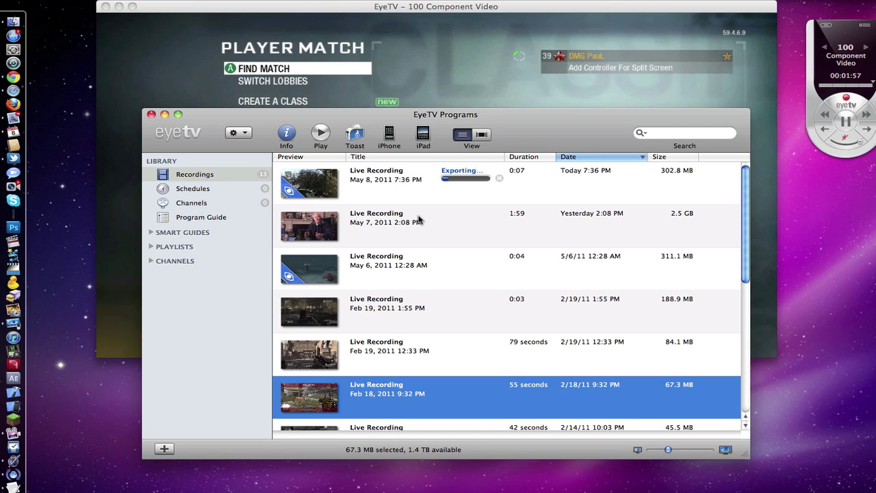
click(419, 259)
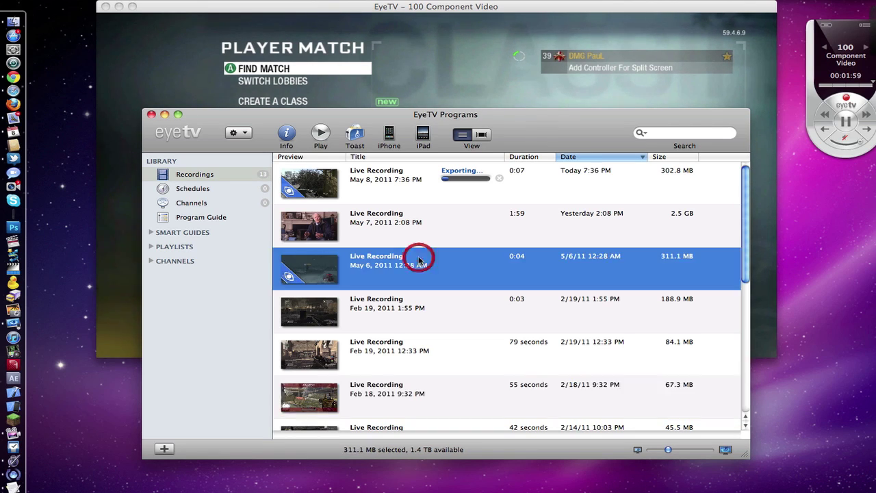
right_click(419, 260)
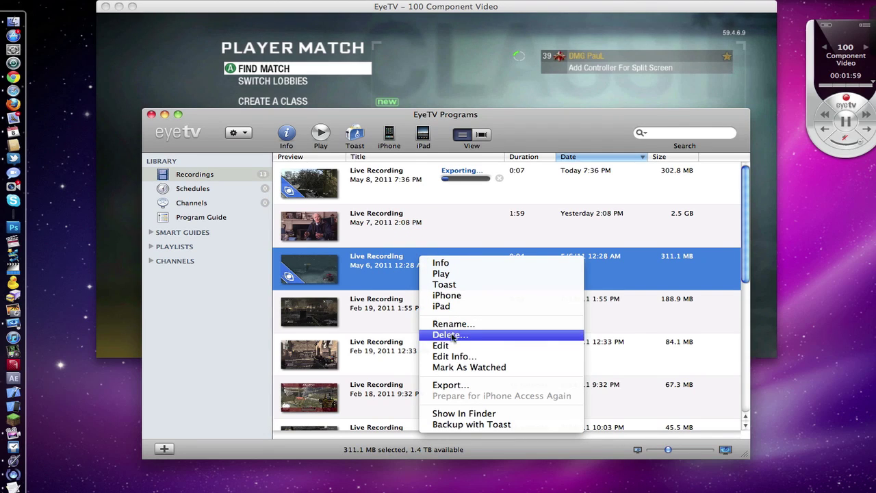
click(453, 385)
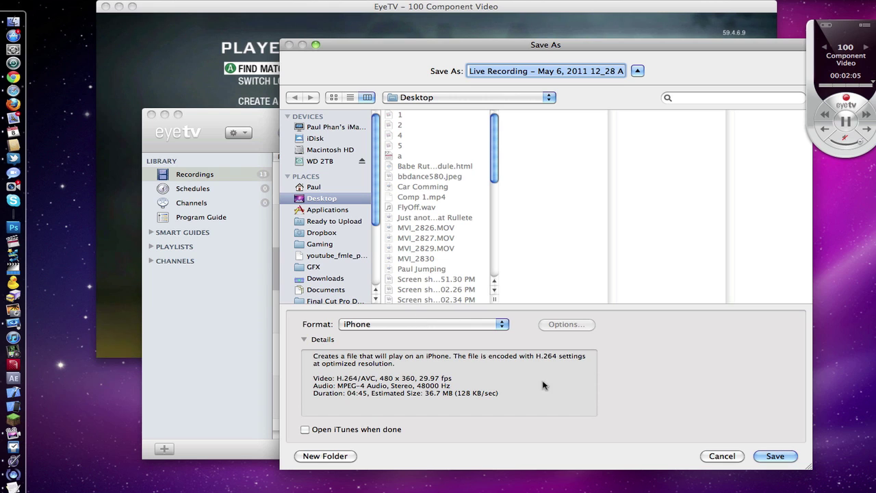
click(775, 456)
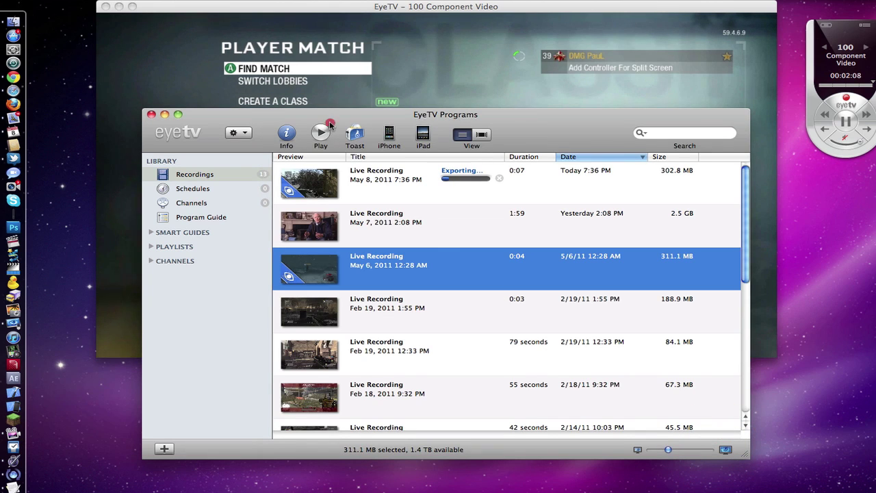
click(151, 114)
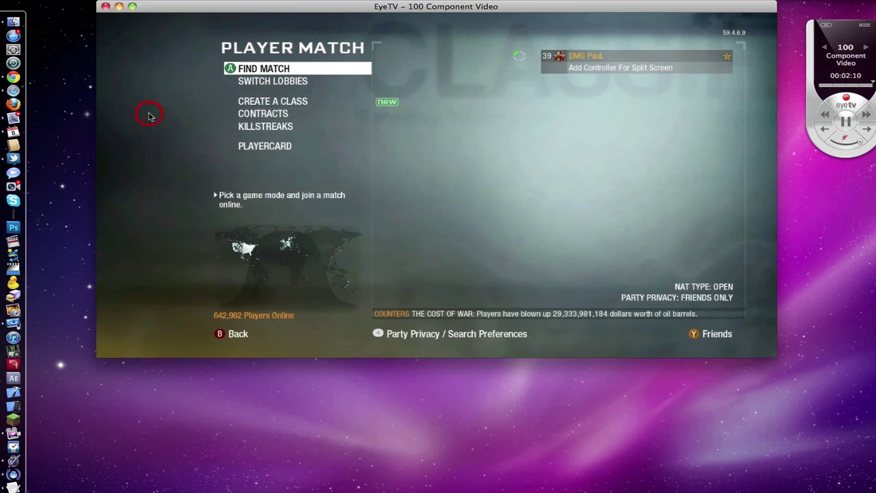